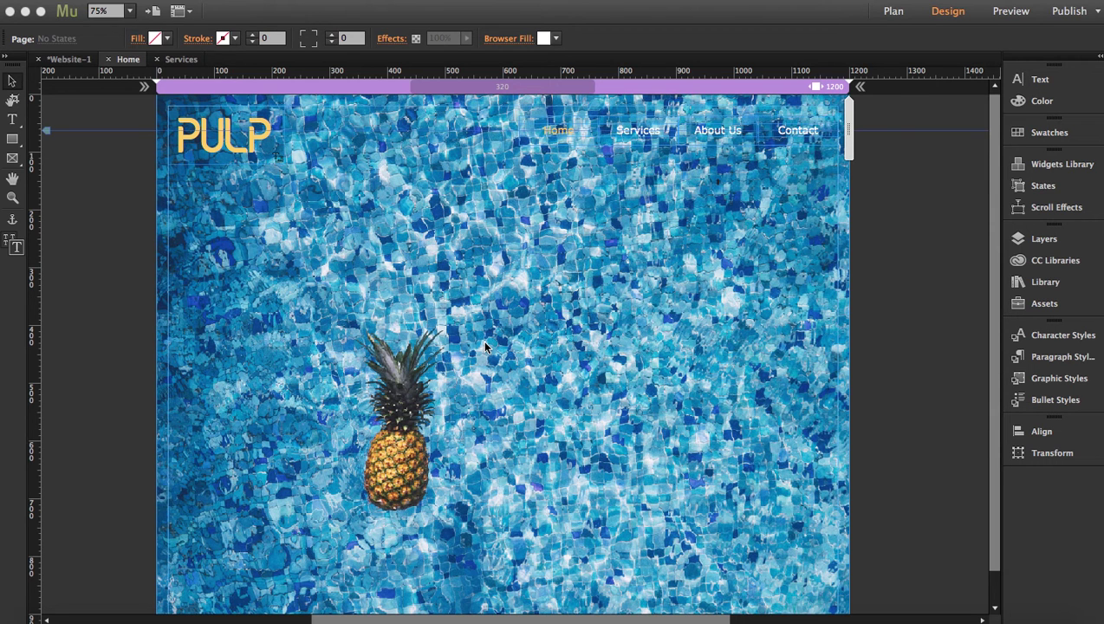
# Narrow the PULP Home page to about 880 px and add a breakpoint there
pyautogui.click(222, 149)
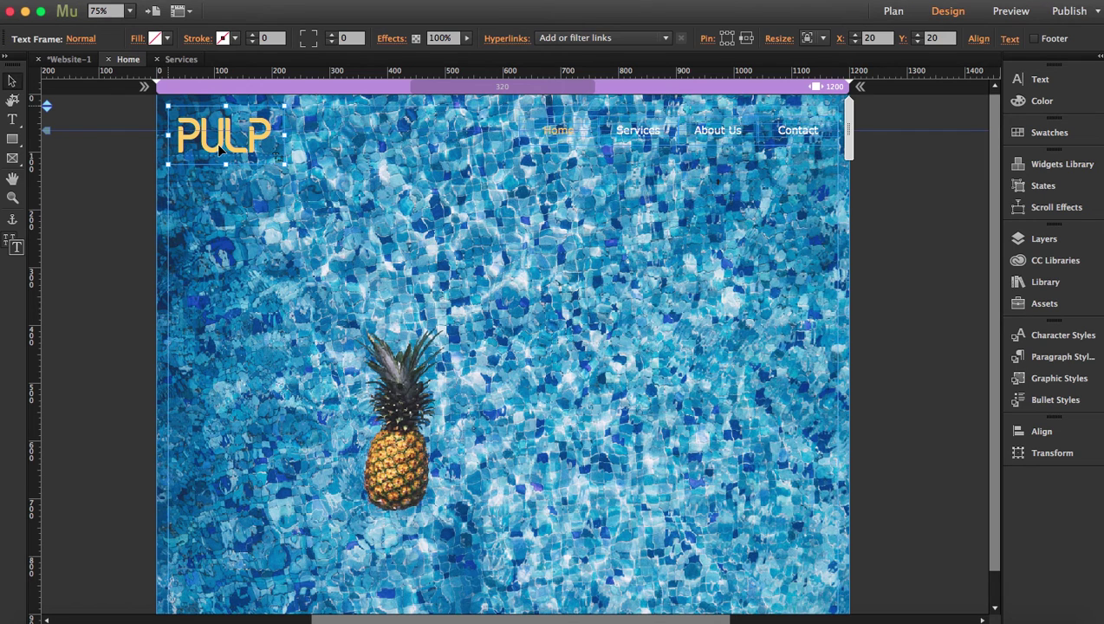
pyautogui.click(716, 134)
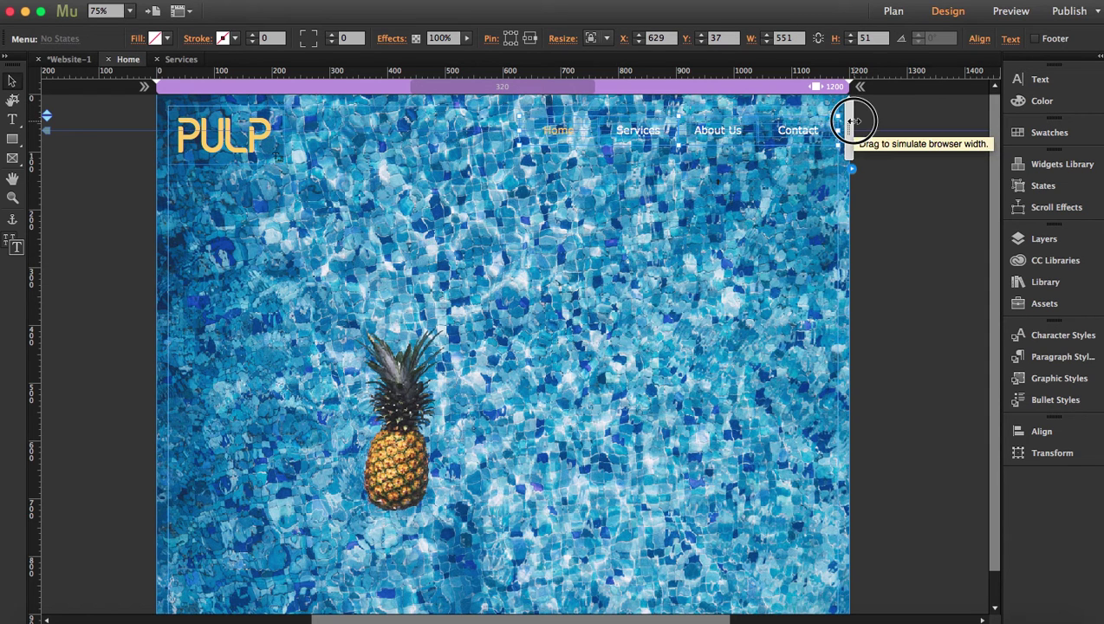
pyautogui.moveTo(853, 121); pyautogui.dragTo(718, 102)
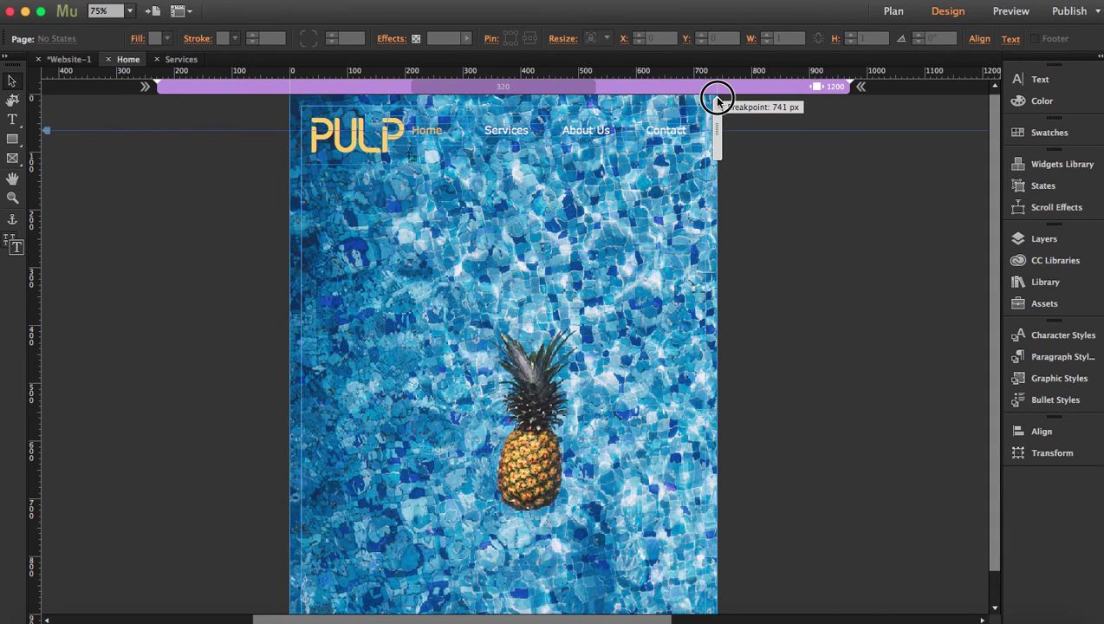
pyautogui.moveTo(717, 102); pyautogui.dragTo(753, 99)
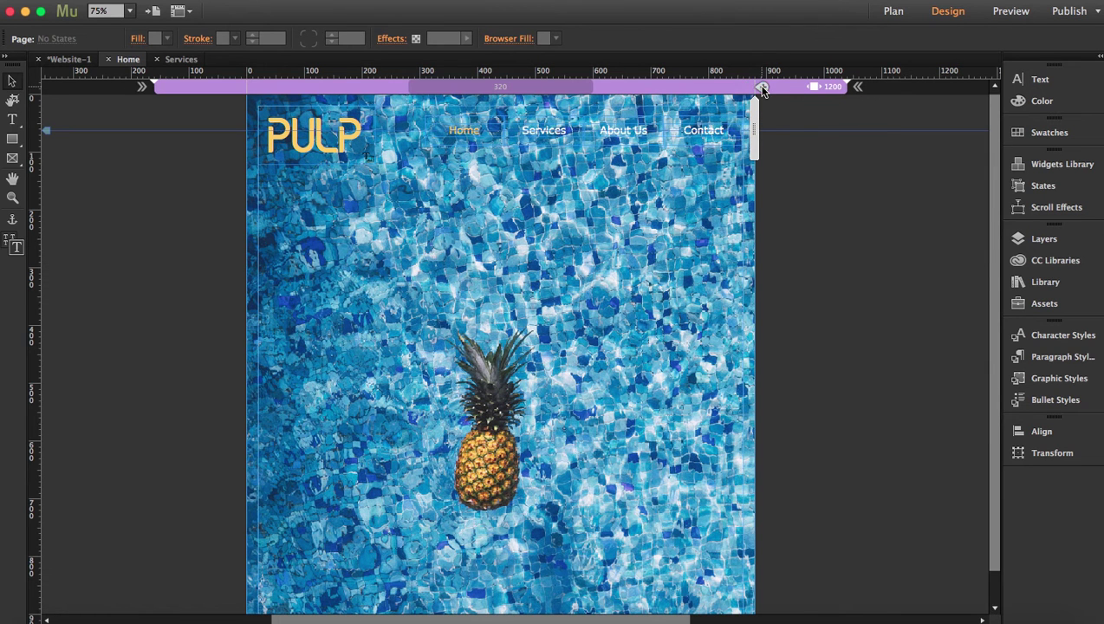
pyautogui.click(761, 88)
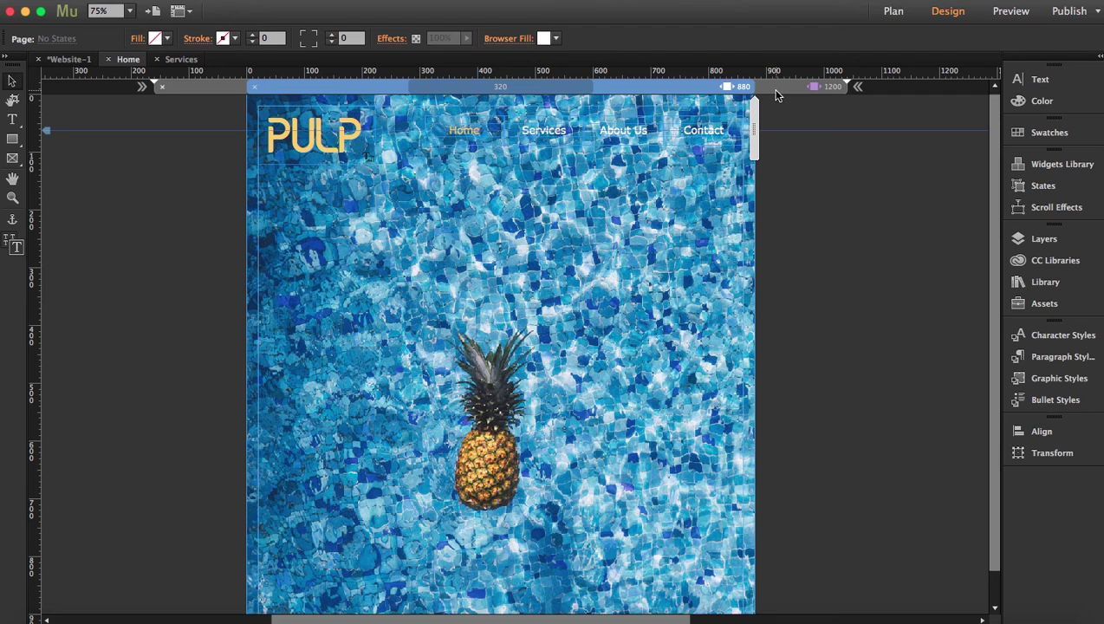
# Compare the navigation menu between the 1200 px and 880 px layouts
pyautogui.click(776, 90)
pyautogui.click(732, 145)
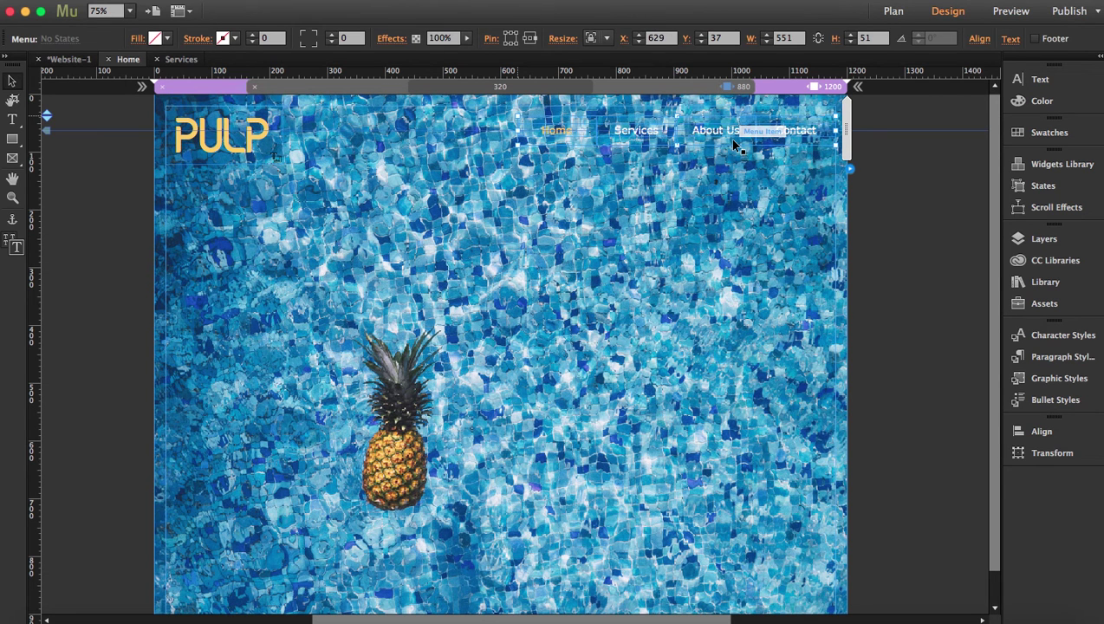
pyautogui.click(698, 87)
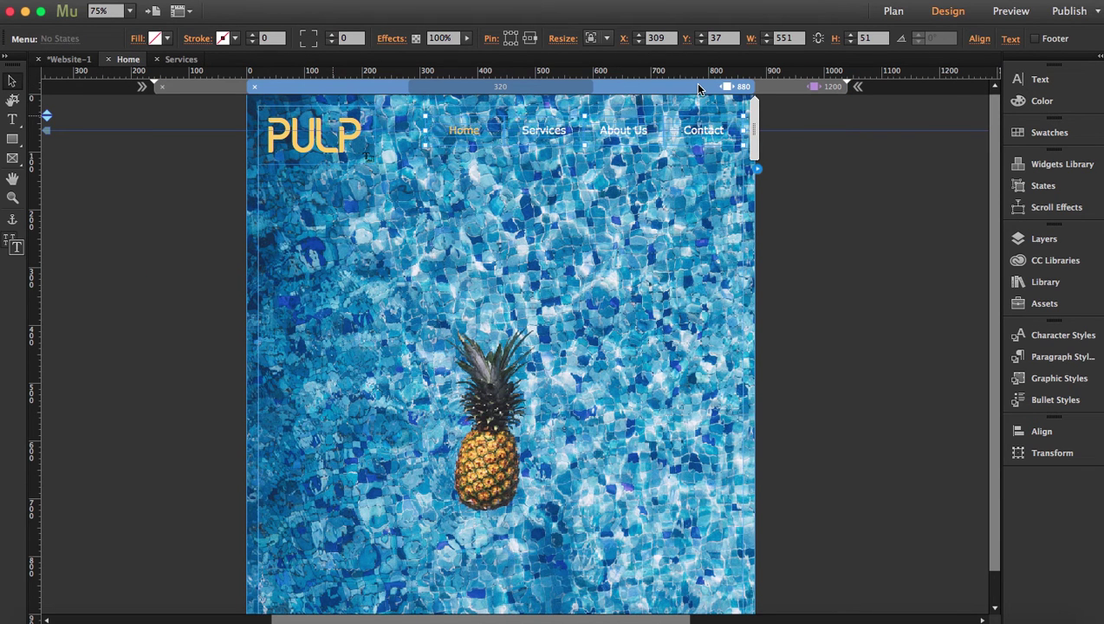
pyautogui.click(780, 89)
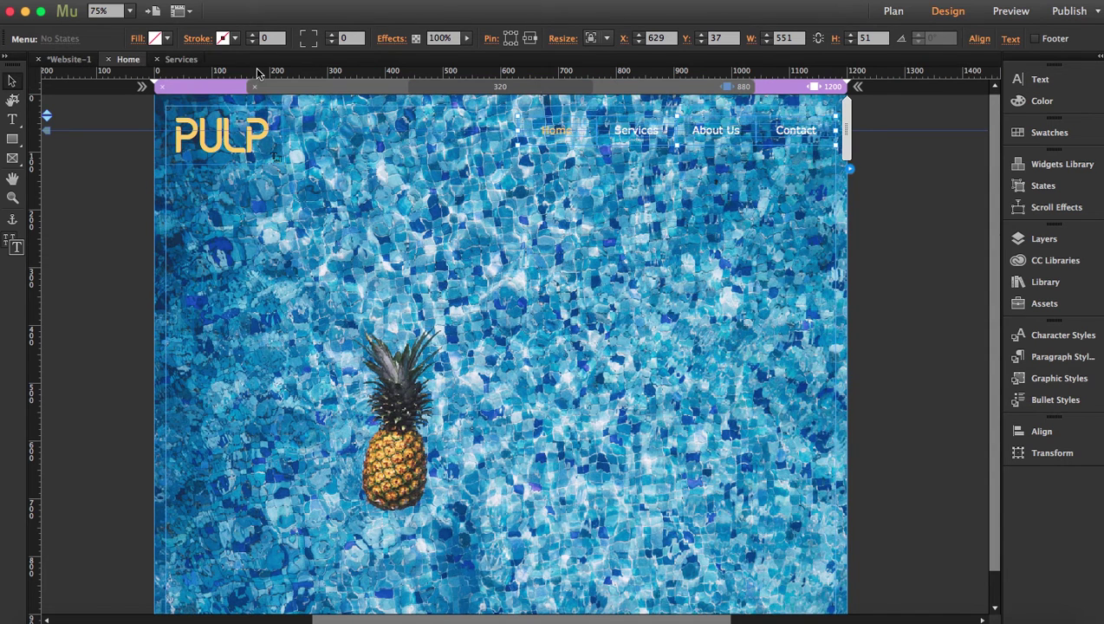
pyautogui.click(698, 89)
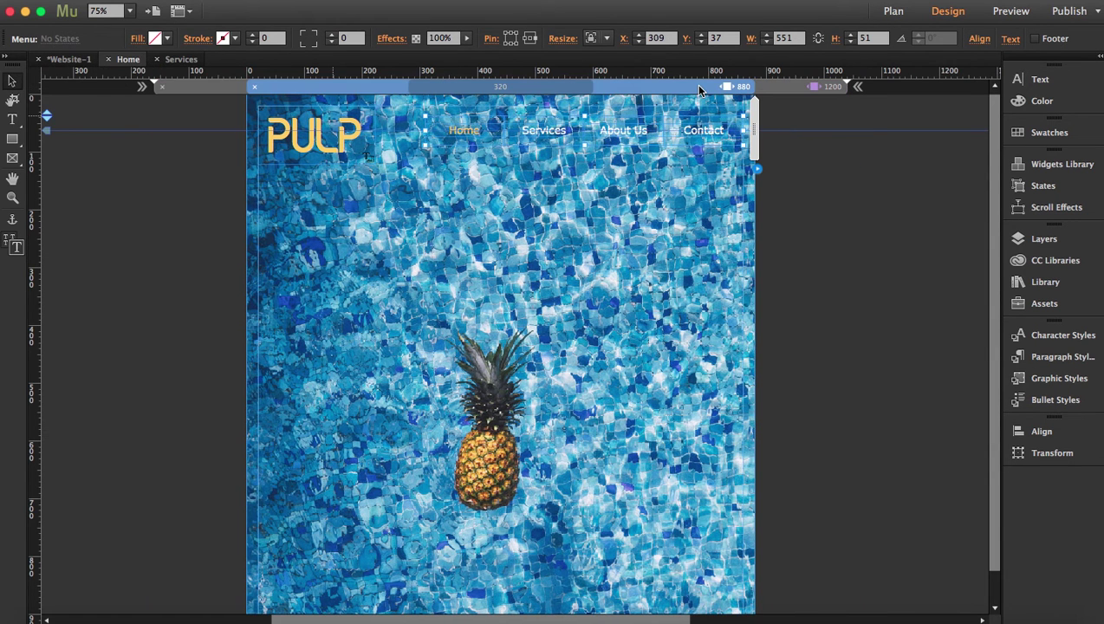
# Check the Services page's hamburger menu, then reselect Home's text menu at 1200 px
pyautogui.click(181, 60)
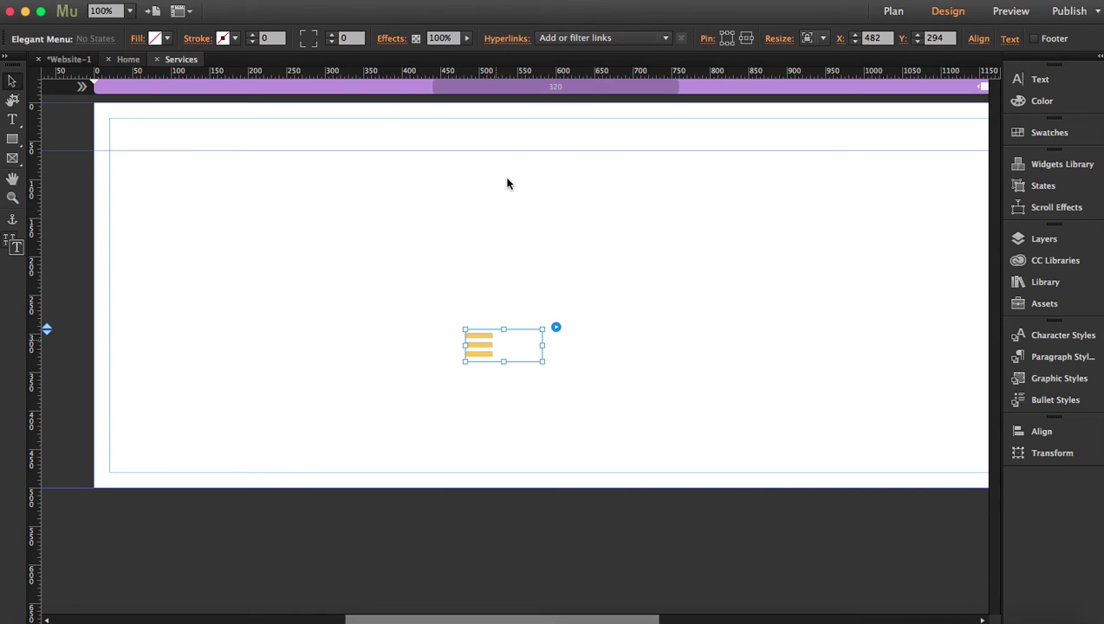
pyautogui.click(129, 62)
pyautogui.click(129, 61)
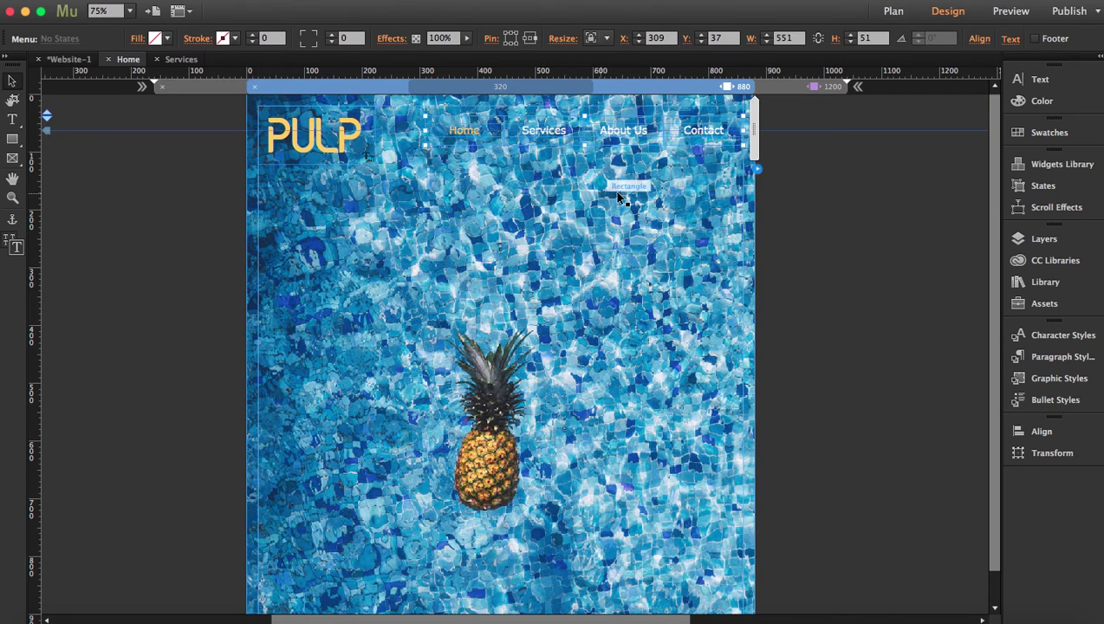
pyautogui.click(705, 133)
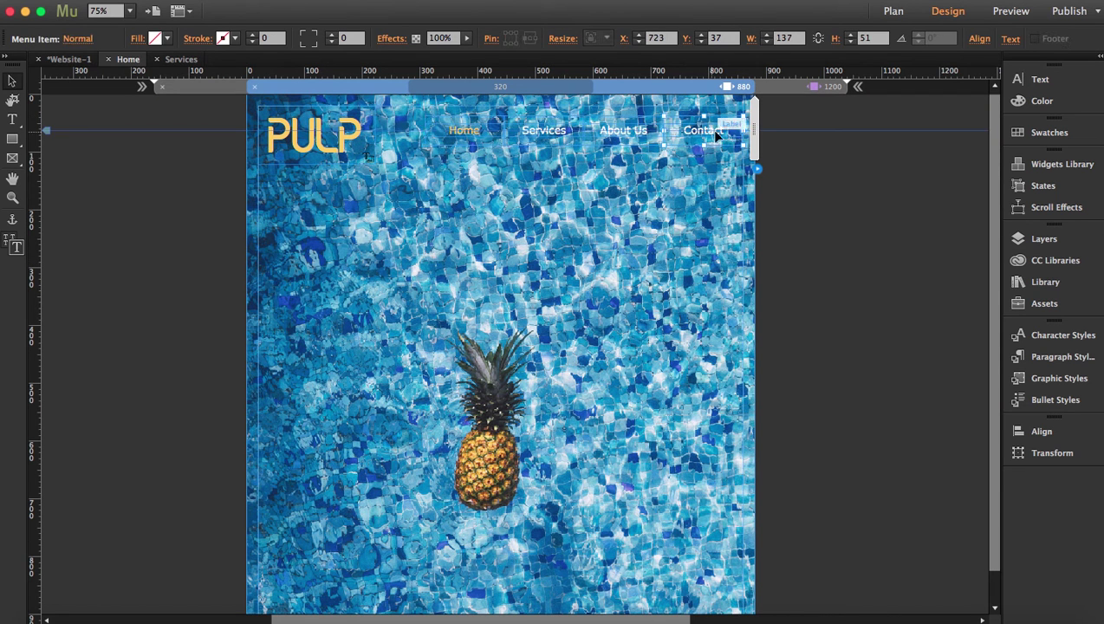
pyautogui.click(825, 184)
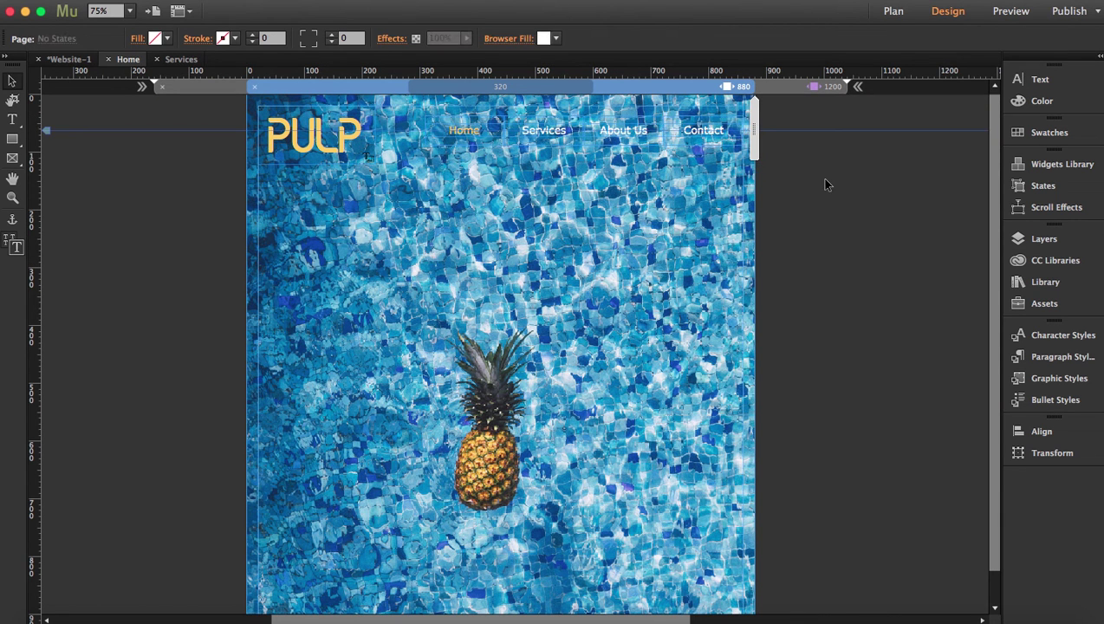
pyautogui.click(794, 87)
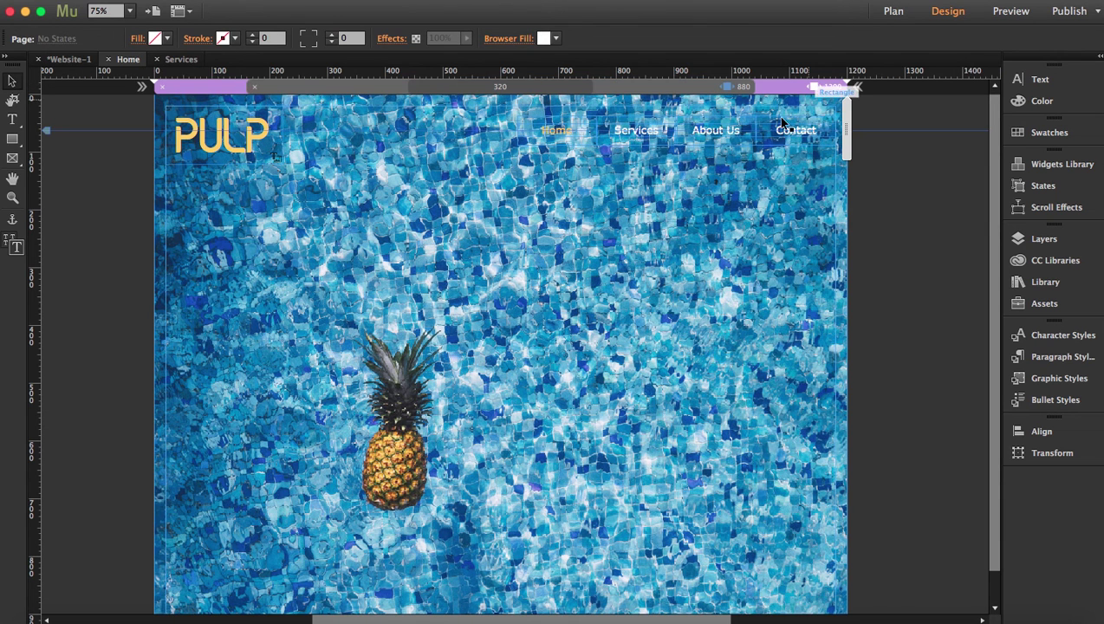
pyautogui.click(762, 139)
# Hide the text navigation menu in other breakpoints and confirm it's gone at 880 px
pyautogui.rightClick(762, 138)
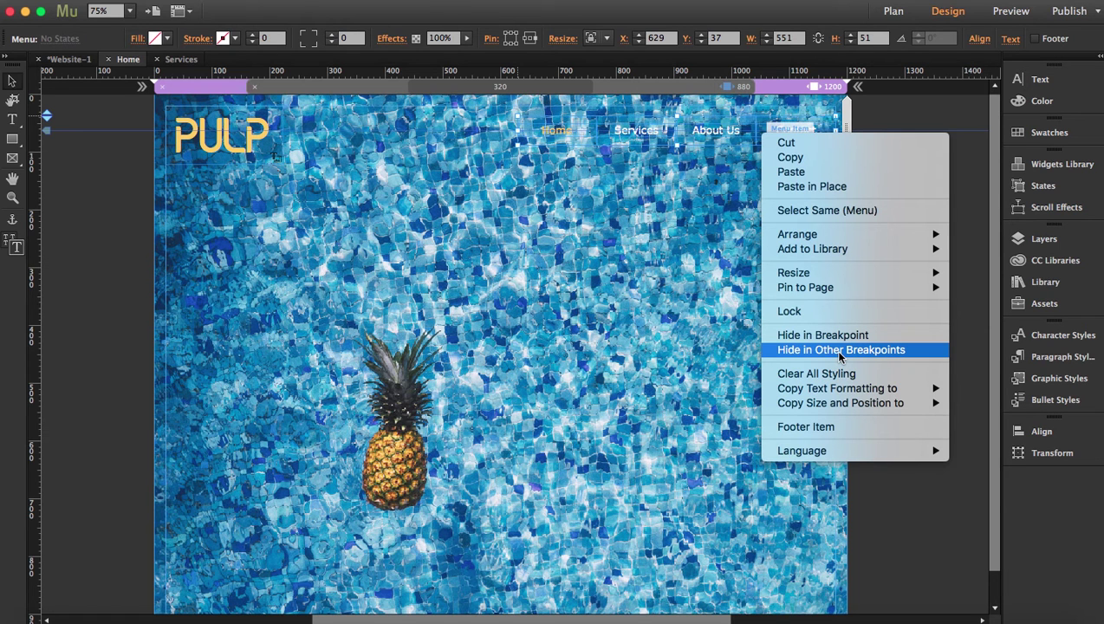
pyautogui.click(839, 350)
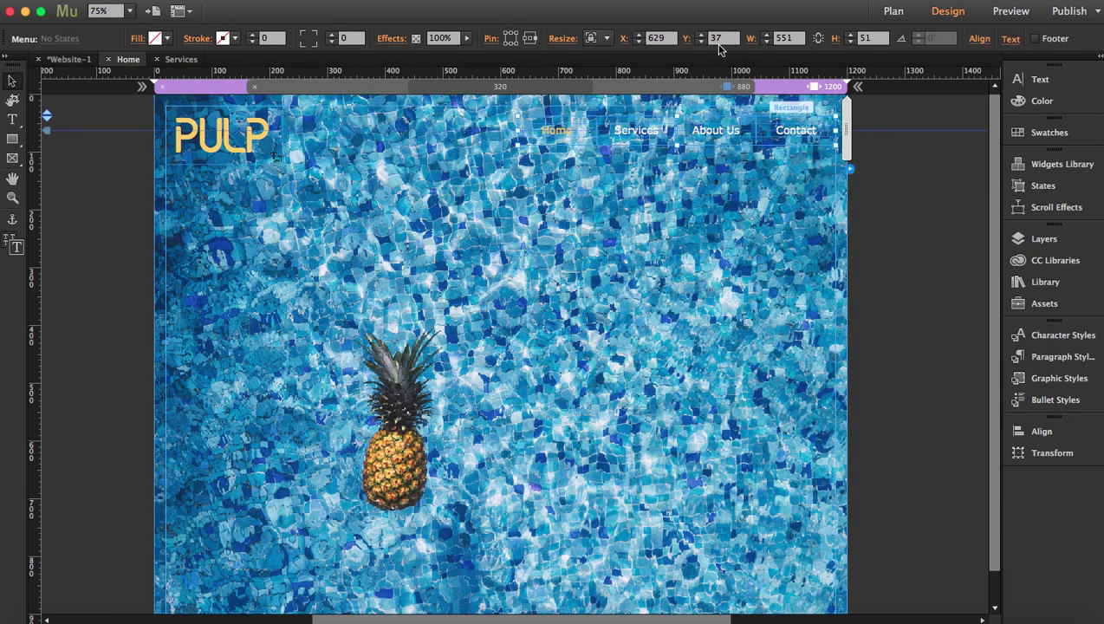
pyautogui.click(685, 89)
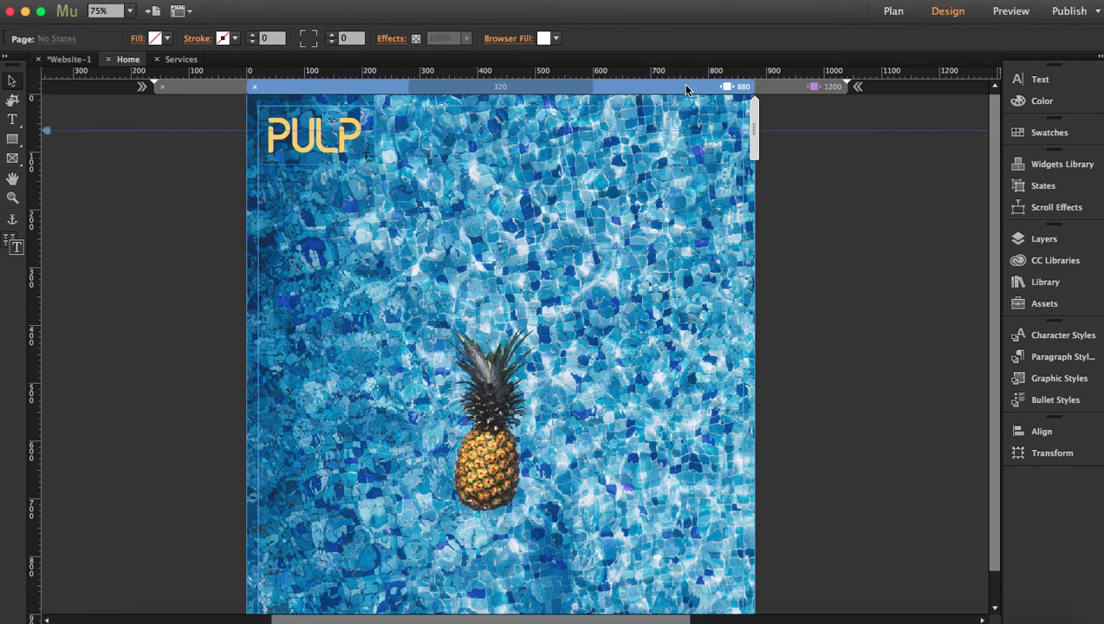
# Move the yellow hamburger menu to the top-right corner, level with the PULP logo
pyautogui.click(694, 134)
pyautogui.moveTo(530, 350); pyautogui.dragTo(723, 134)
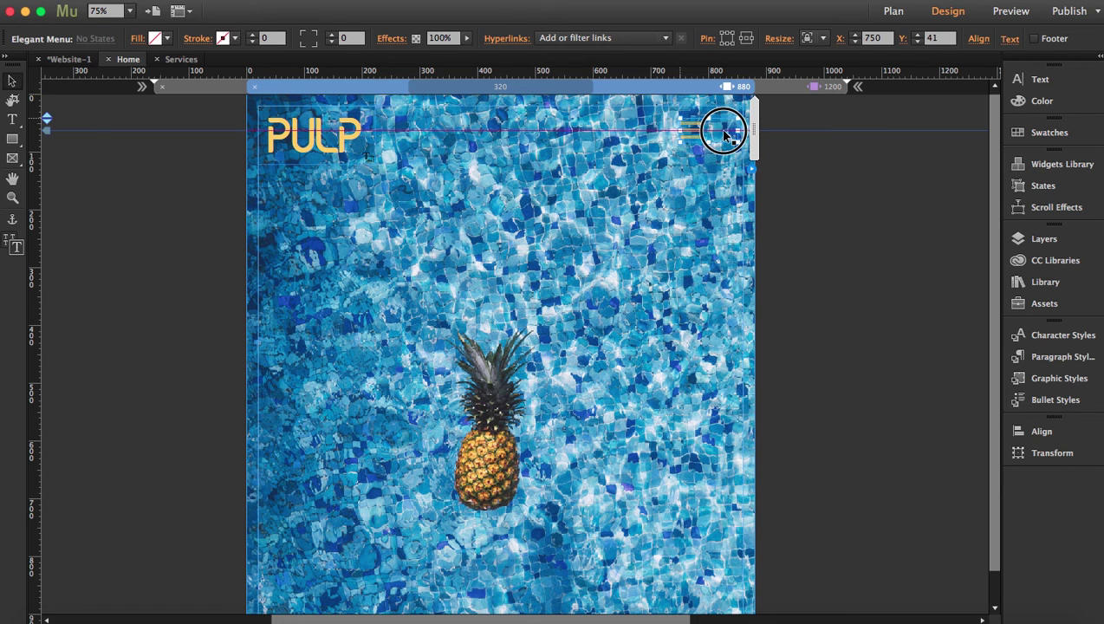
pyautogui.moveTo(723, 134); pyautogui.dragTo(707, 134)
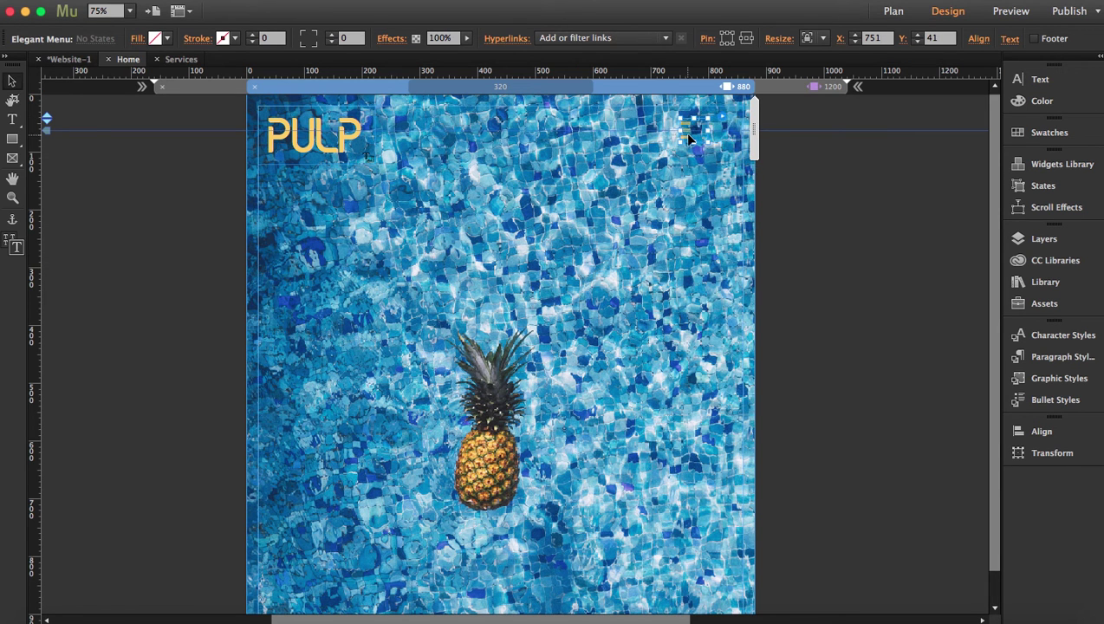
pyautogui.moveTo(688, 135); pyautogui.dragTo(722, 135)
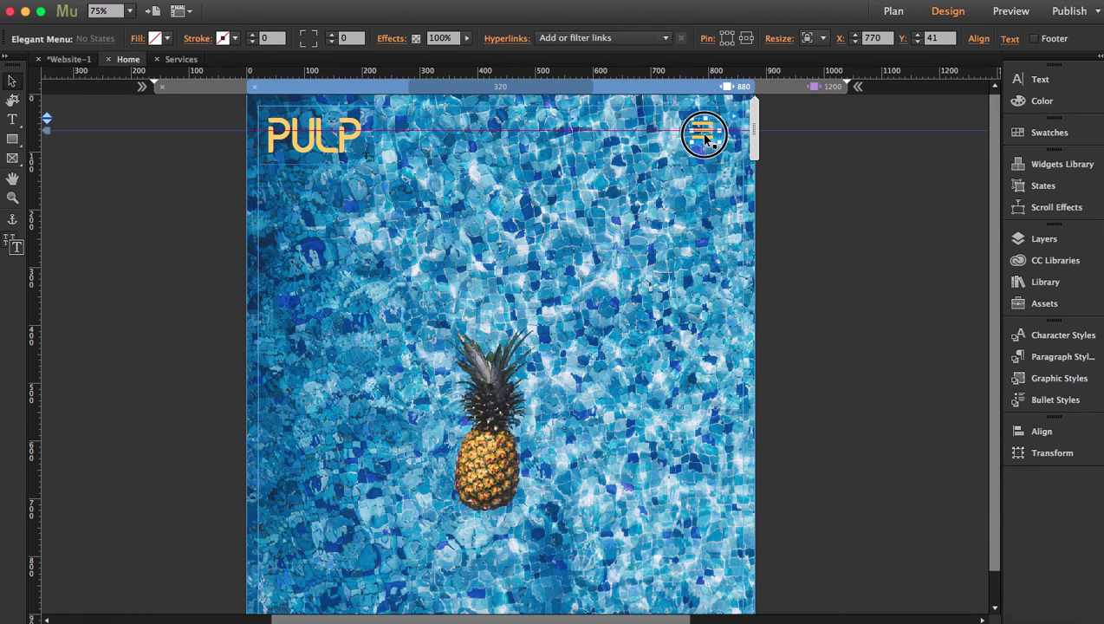
pyautogui.moveTo(722, 138); pyautogui.dragTo(722, 144)
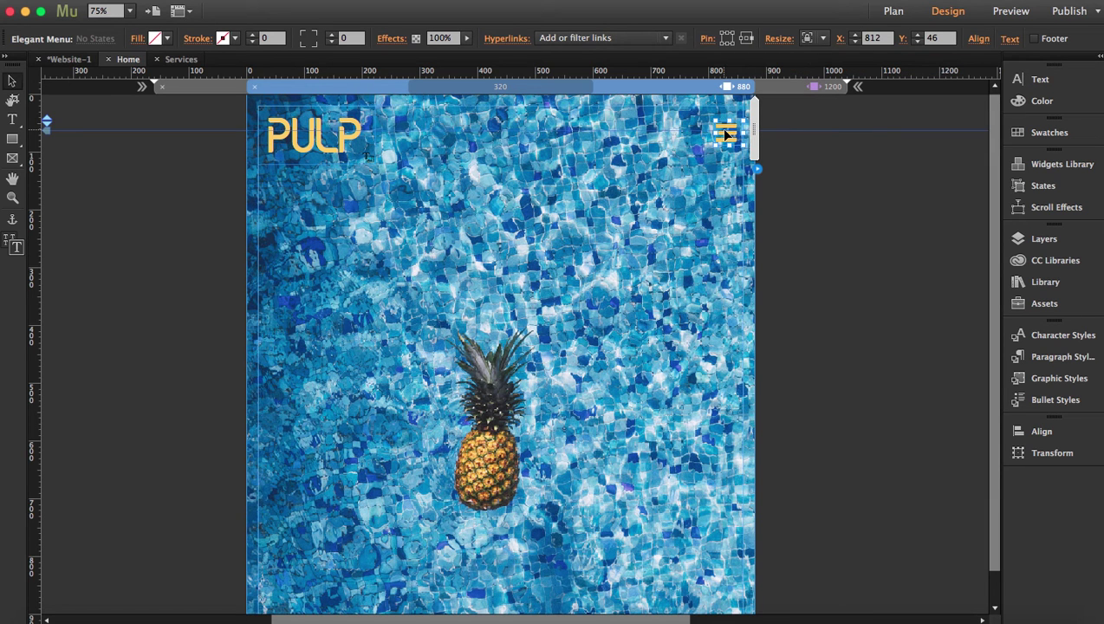
# Compare the 1200 and 880 px layouts and bring up the hamburger menu's context options
pyautogui.click(794, 87)
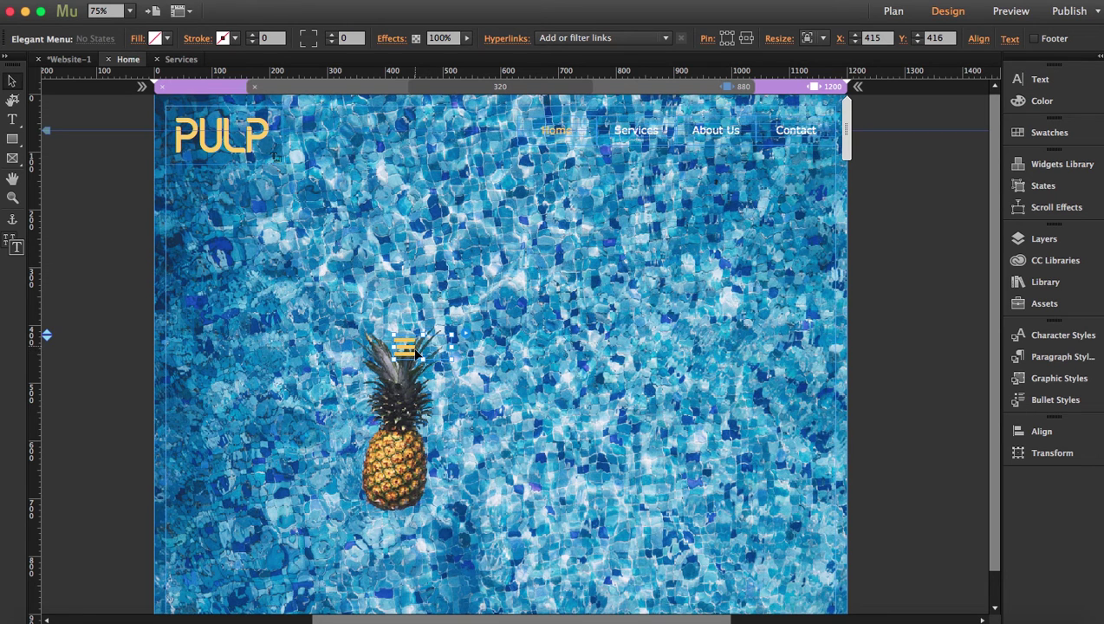
pyautogui.click(672, 87)
pyautogui.rightClick(729, 137)
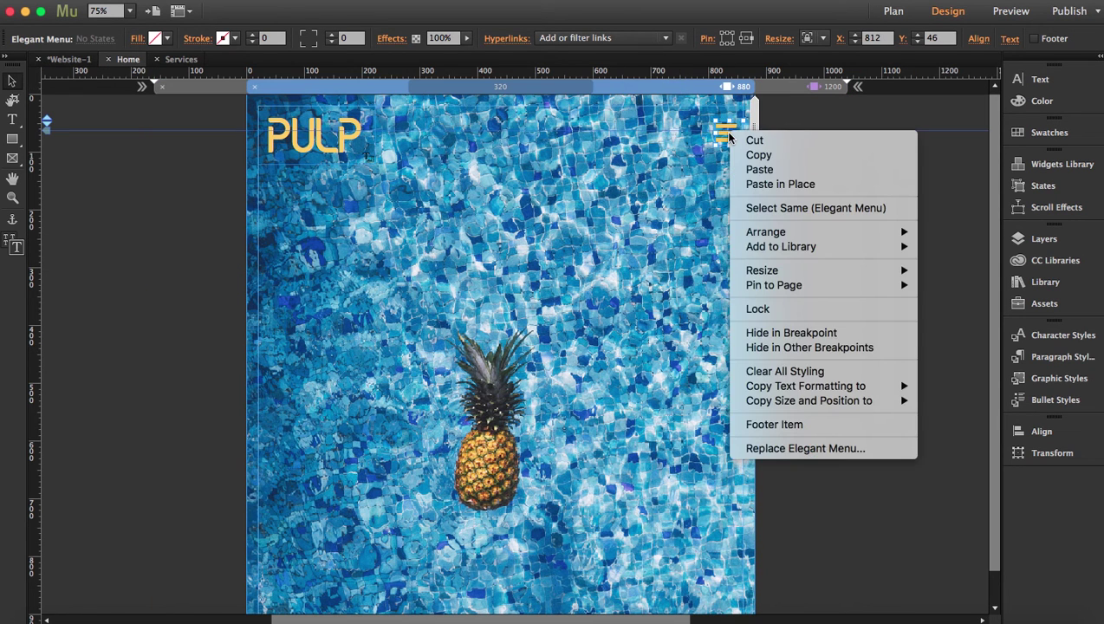
# Hide the hamburger menu outside 880 px, verify both layouts, and preview in browser
pyautogui.click(832, 349)
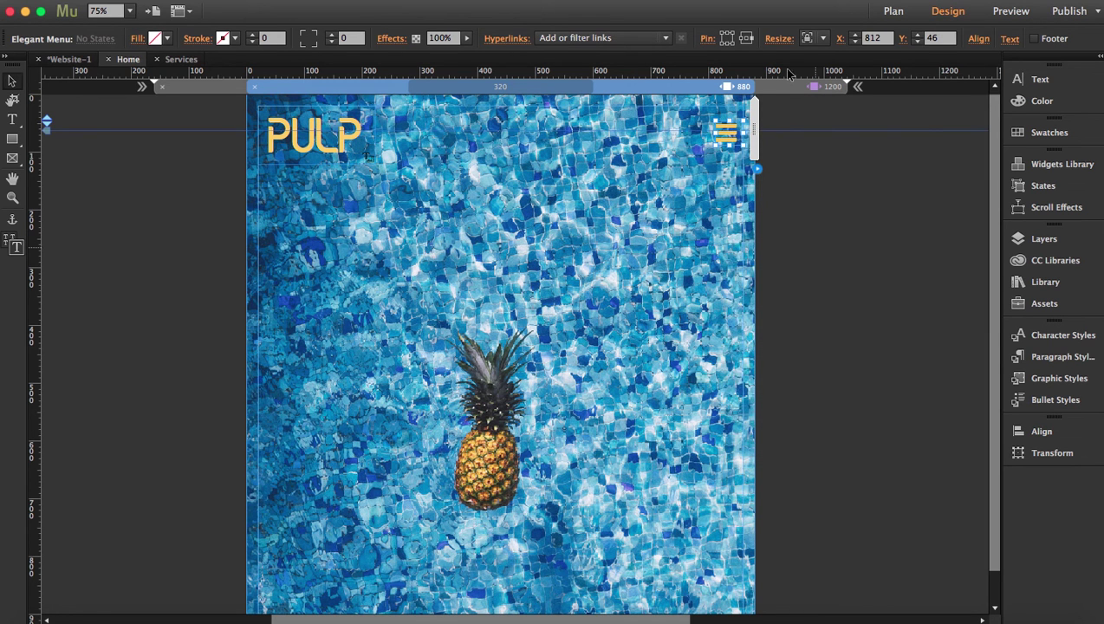
pyautogui.click(786, 90)
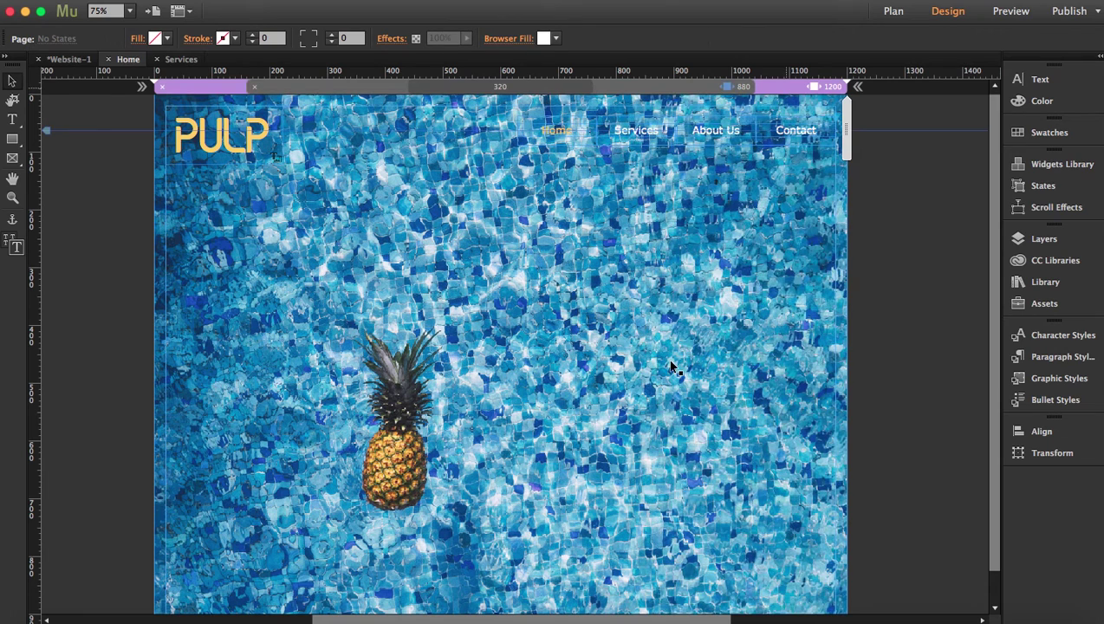
pyautogui.click(672, 90)
pyautogui.click(797, 90)
pyautogui.press('super+alt+e')
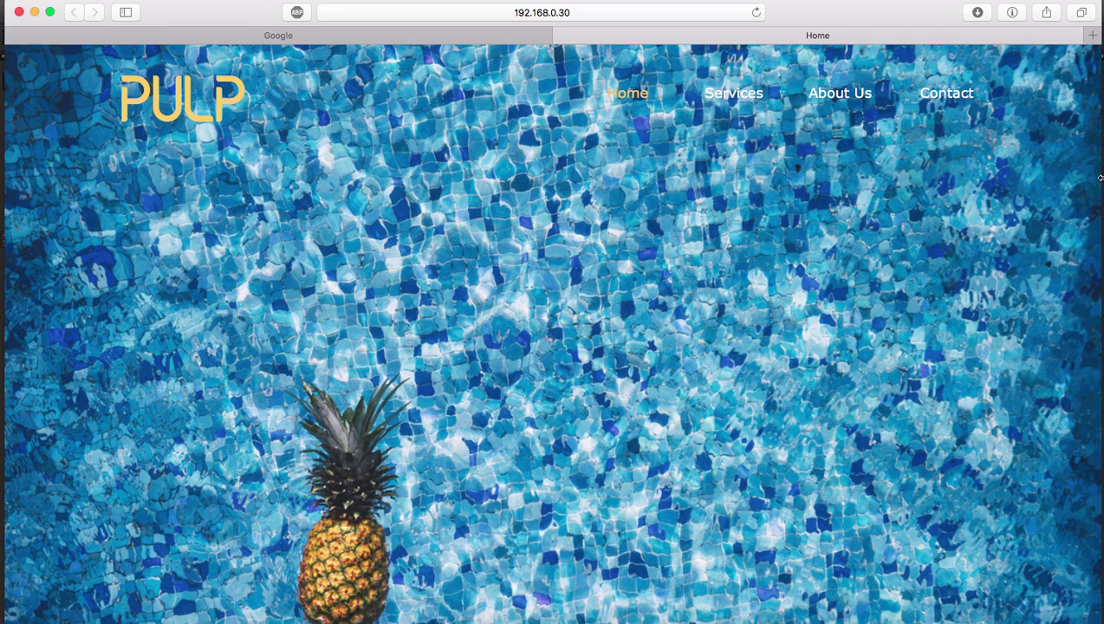
# Narrow the Safari window until the PULP page shows the yellow hamburger menu
pyautogui.moveTo(1099, 178); pyautogui.dragTo(980, 170)
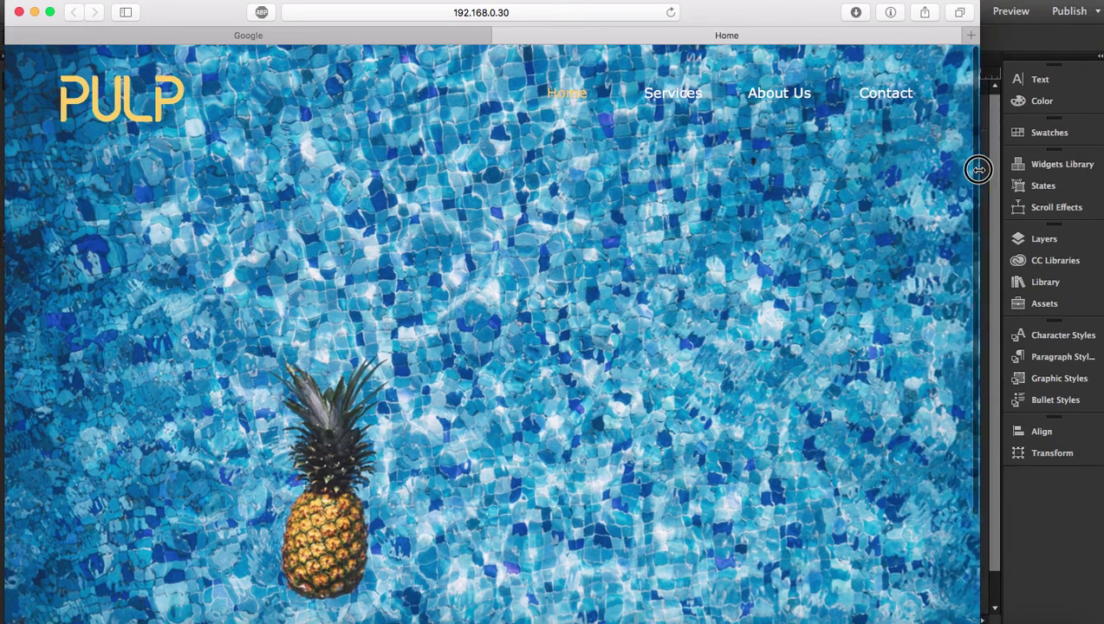
pyautogui.moveTo(980, 170); pyautogui.dragTo(662, 180)
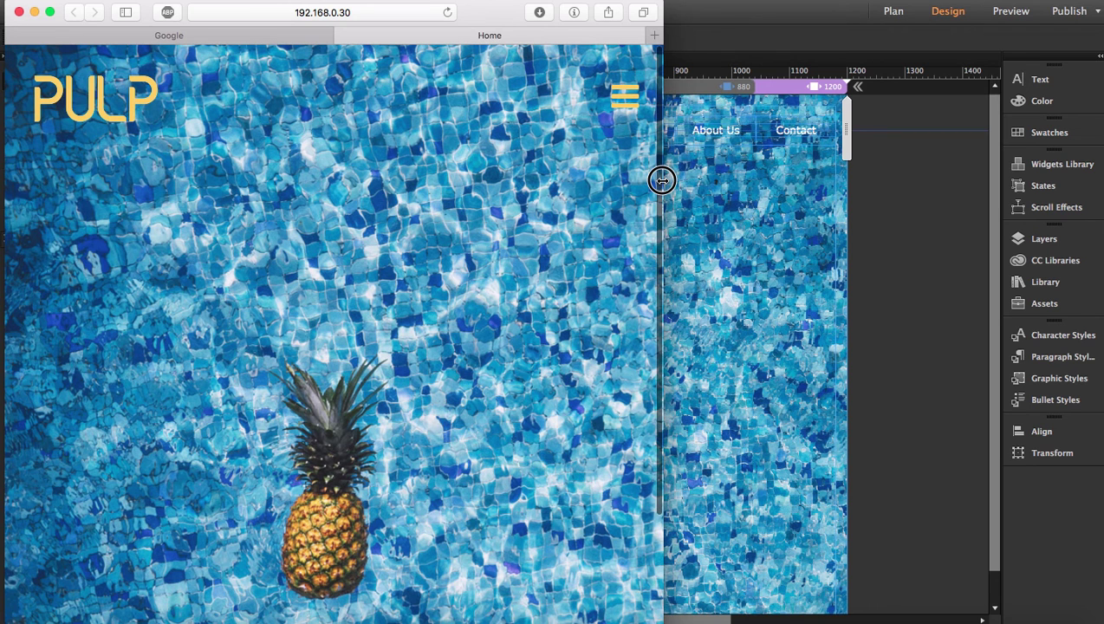
pyautogui.moveTo(662, 180); pyautogui.dragTo(657, 181)
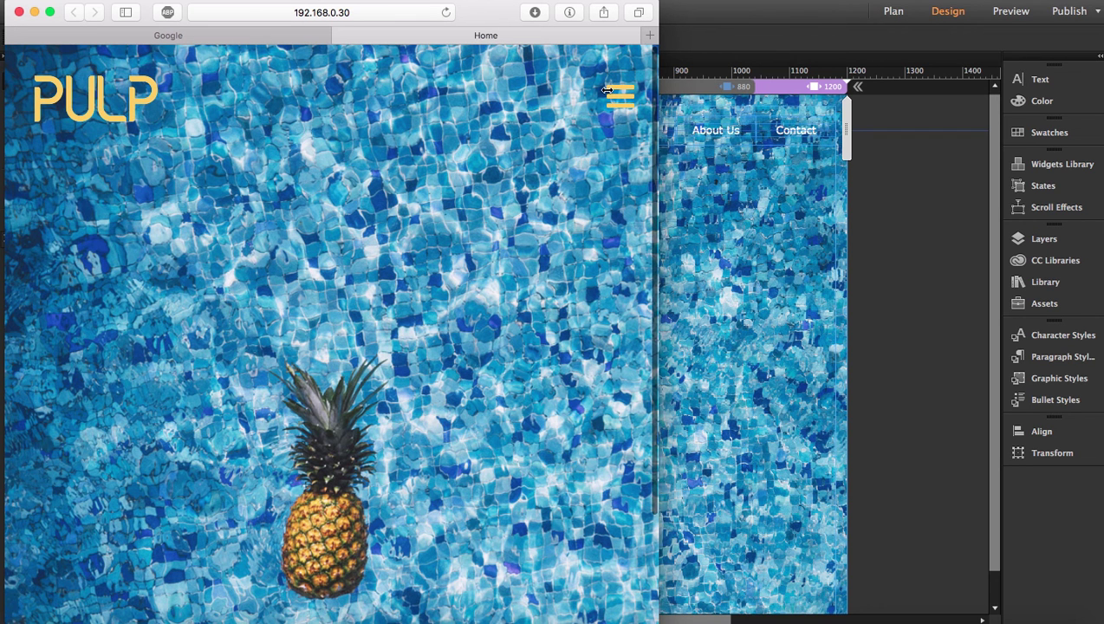